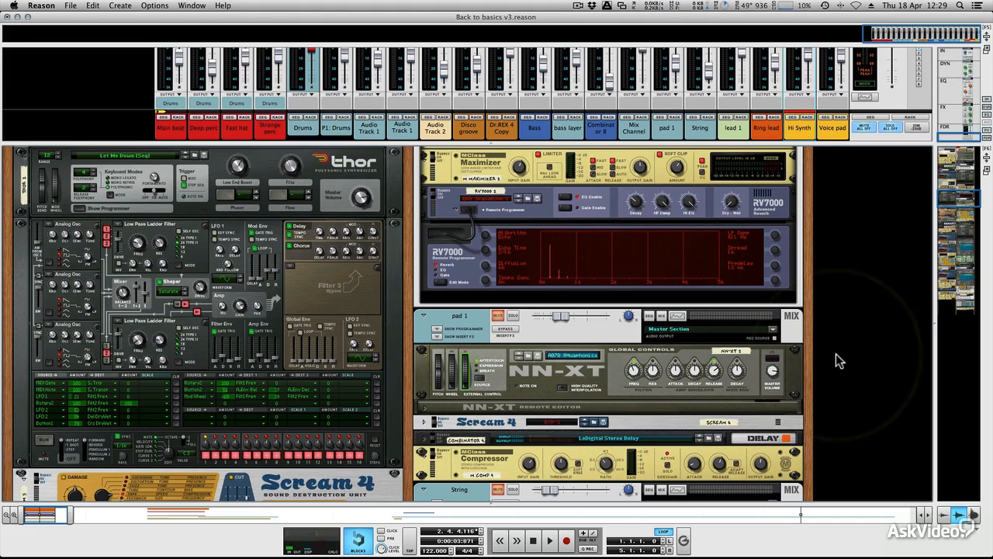
- Start playback and tweak the Thor's Rotary 1 and Rotary 2 knobs
key(space)
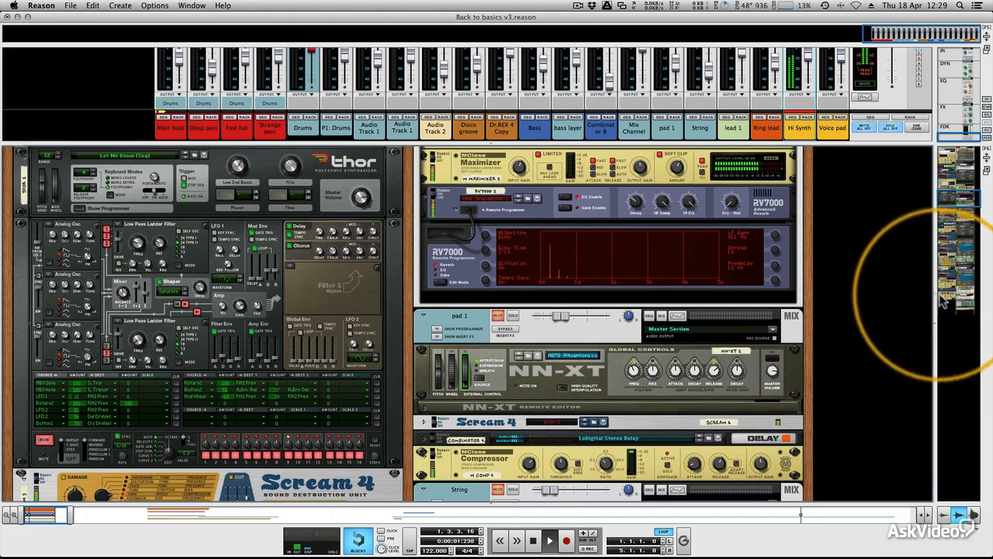
click(278, 171)
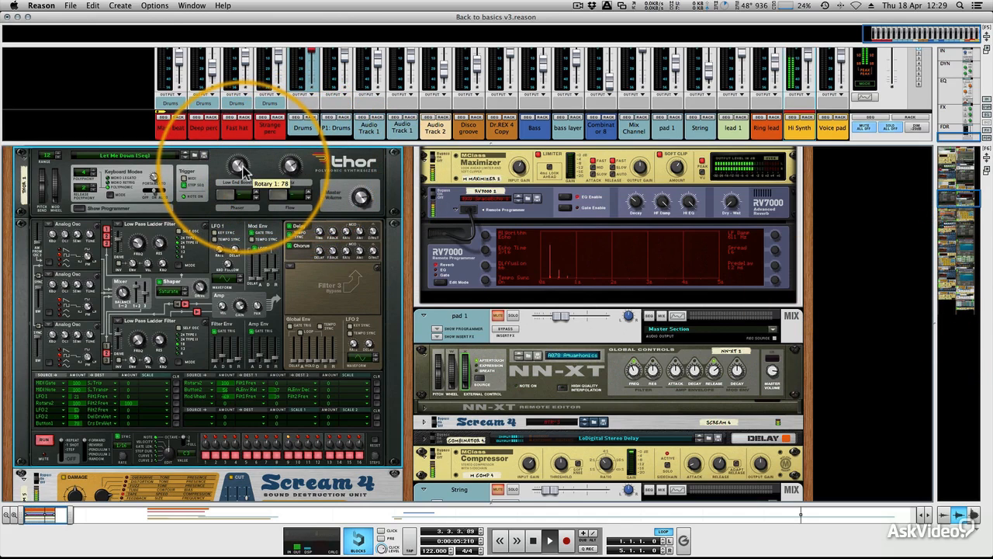
drag(262, 171, 291, 152)
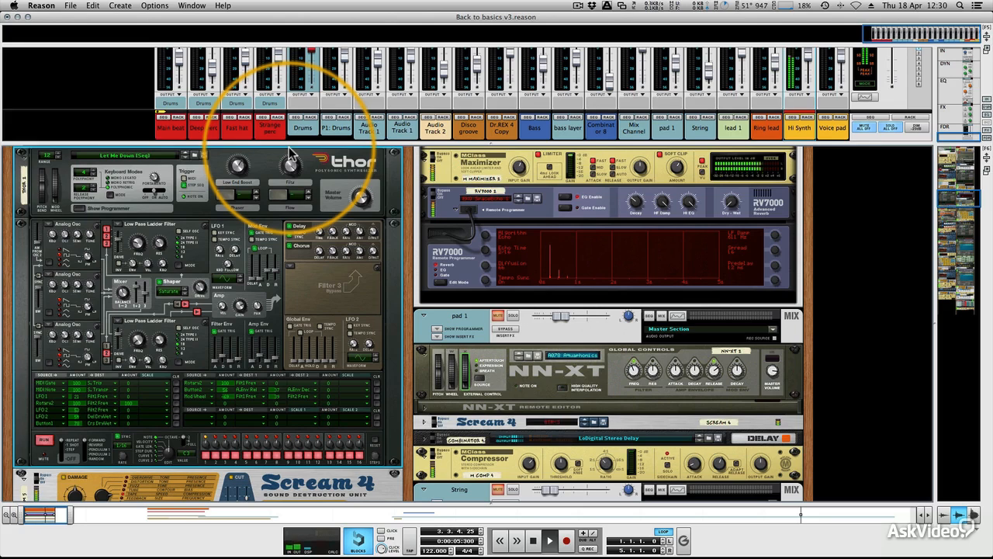
drag(291, 152, 291, 178)
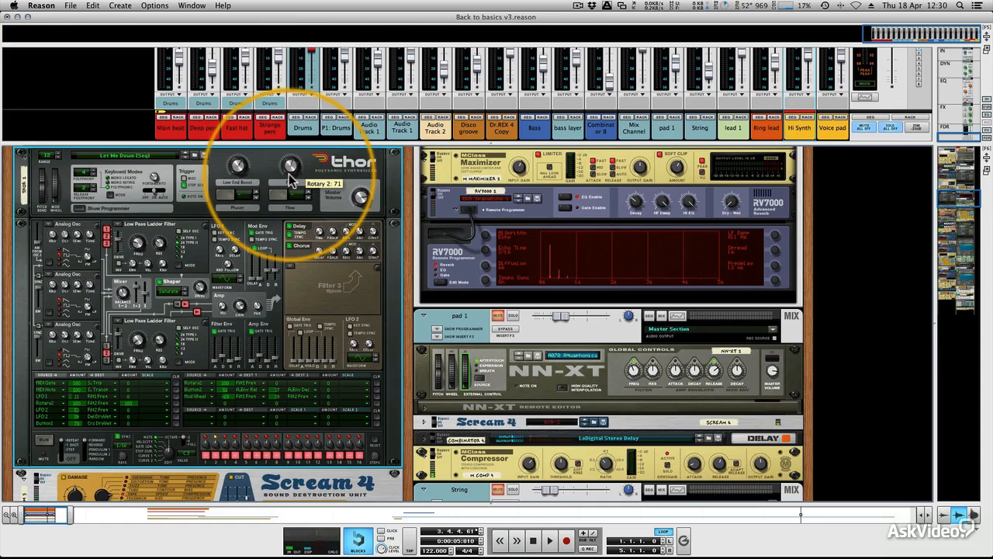
- Open the mixer and examine the FX 4 return slot and the Ring lead channel's FX 4 send
key(F5)
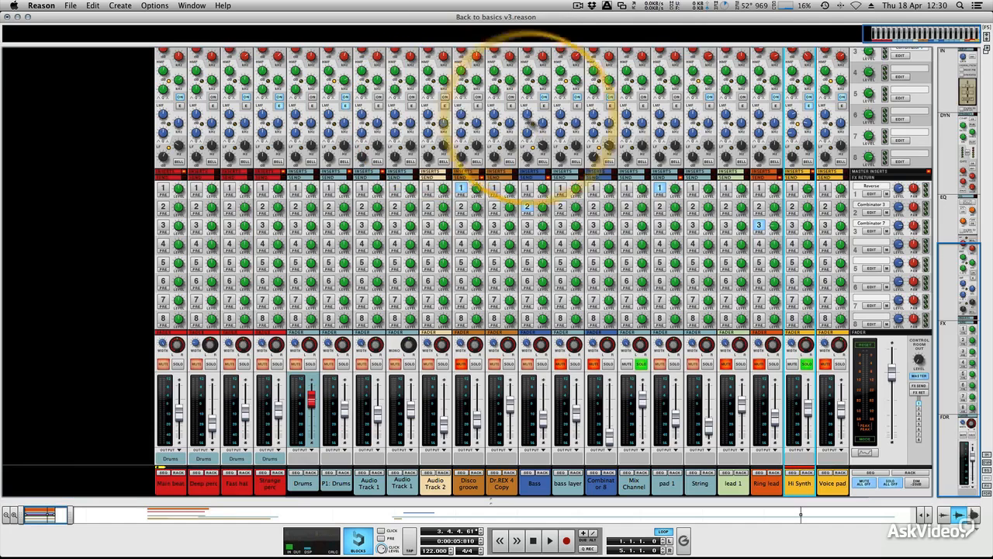
click(873, 251)
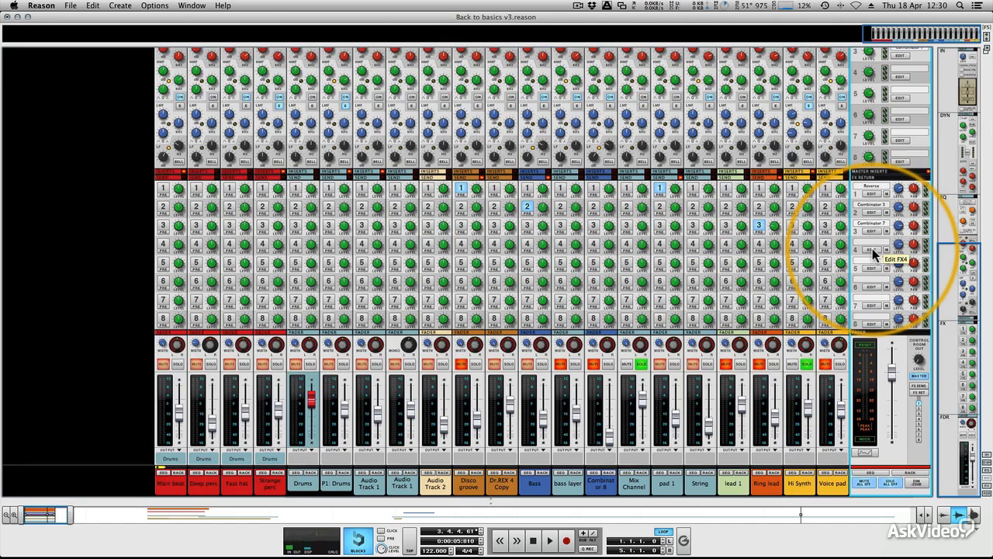
mouse_move(745, 244)
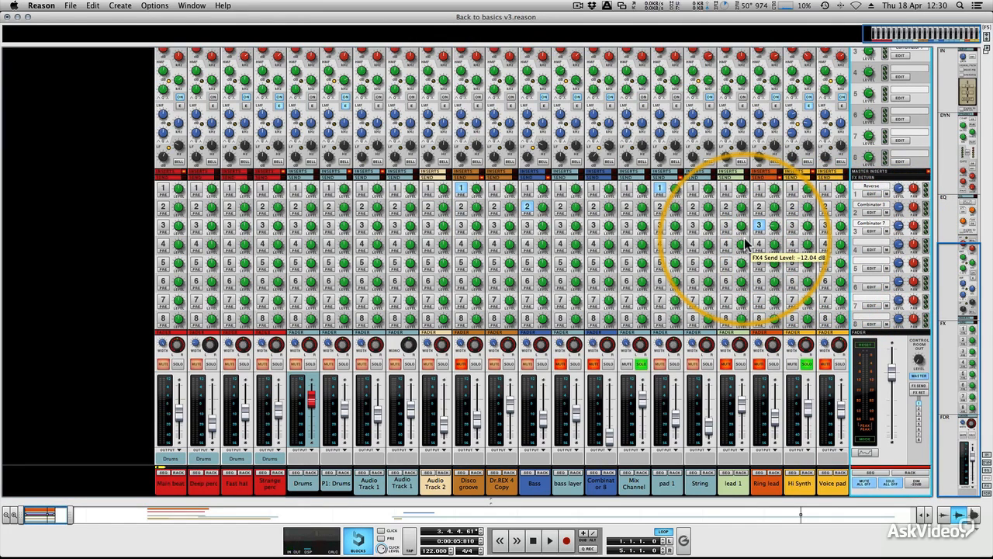
- Switch to the rack and create an RPVerb Effect under the master section's devices
key(F6)
scroll(354, 271, up, 10)
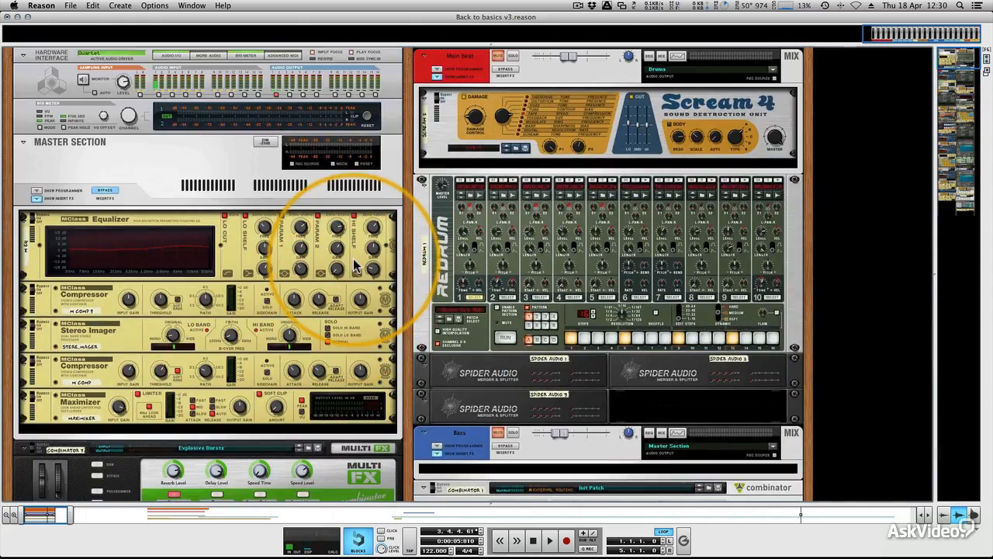
scroll(354, 262, down, 10)
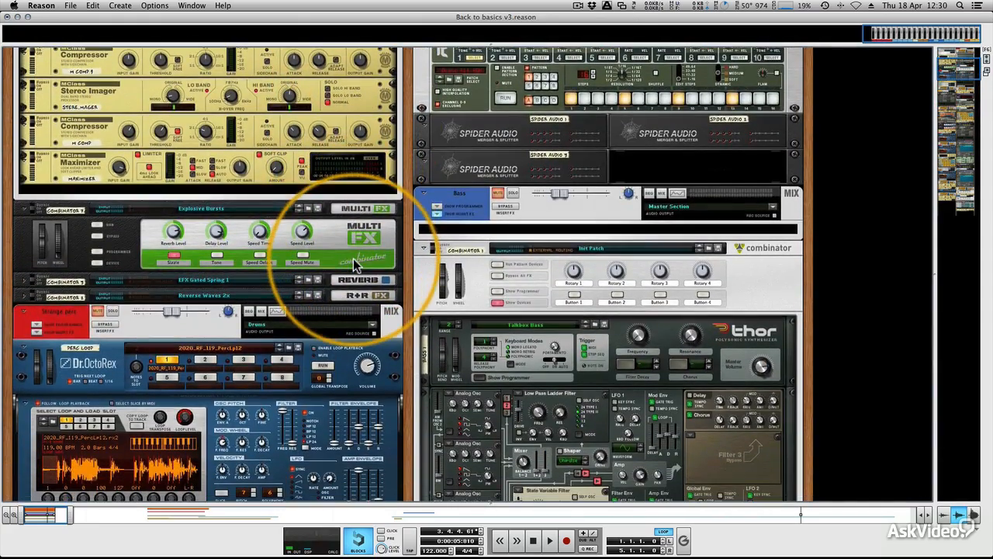
scroll(353, 258, up, 2)
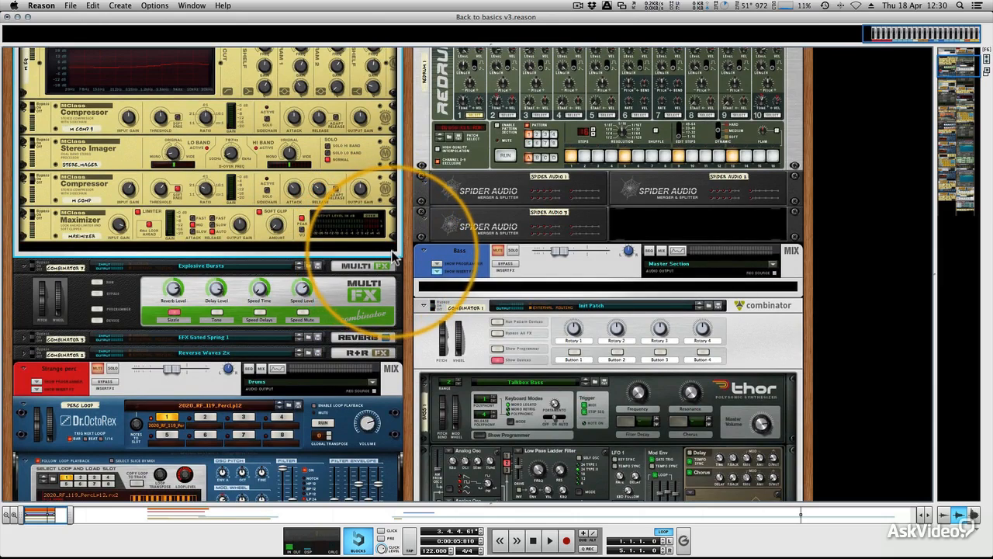
scroll(388, 253, up, 7)
scroll(345, 232, down, 2)
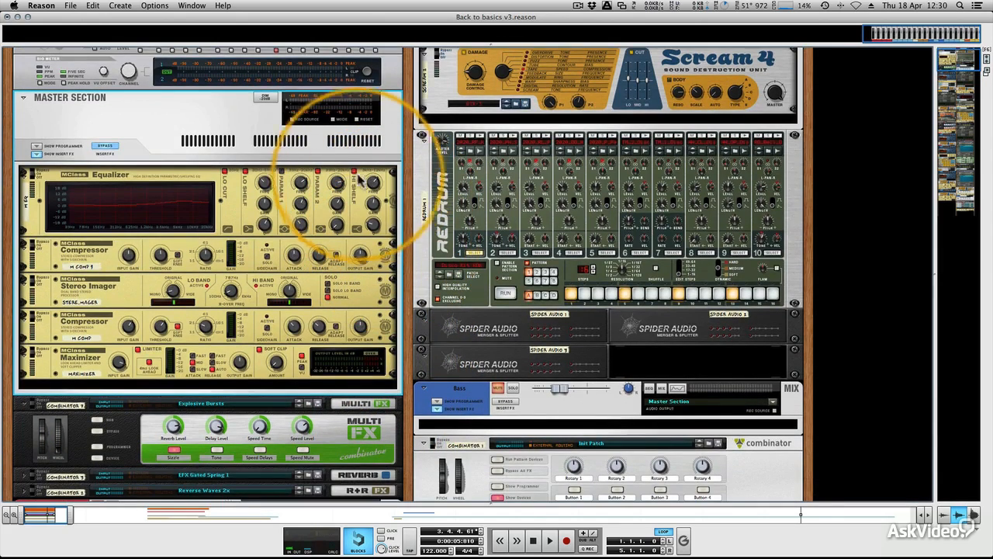
right_click(339, 154)
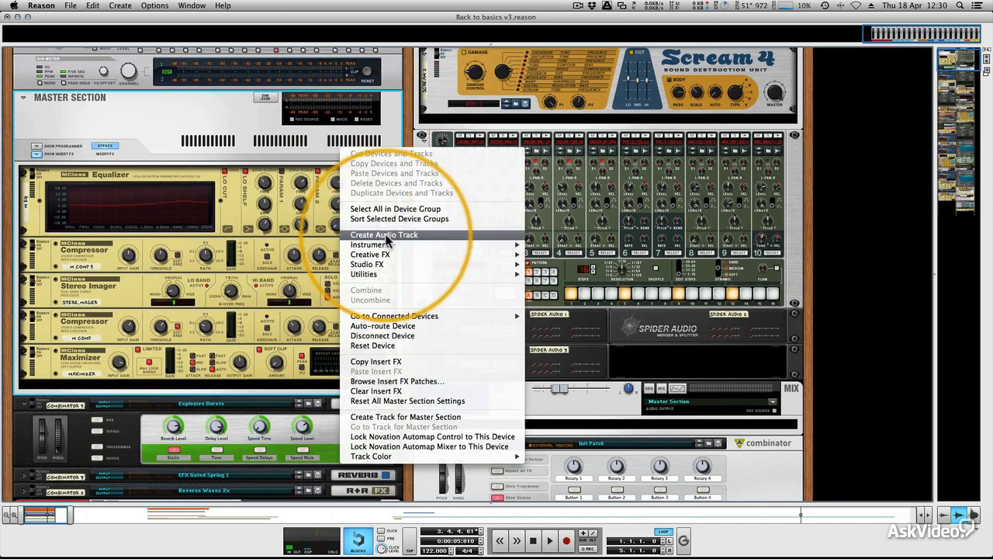
mouse_move(387, 246)
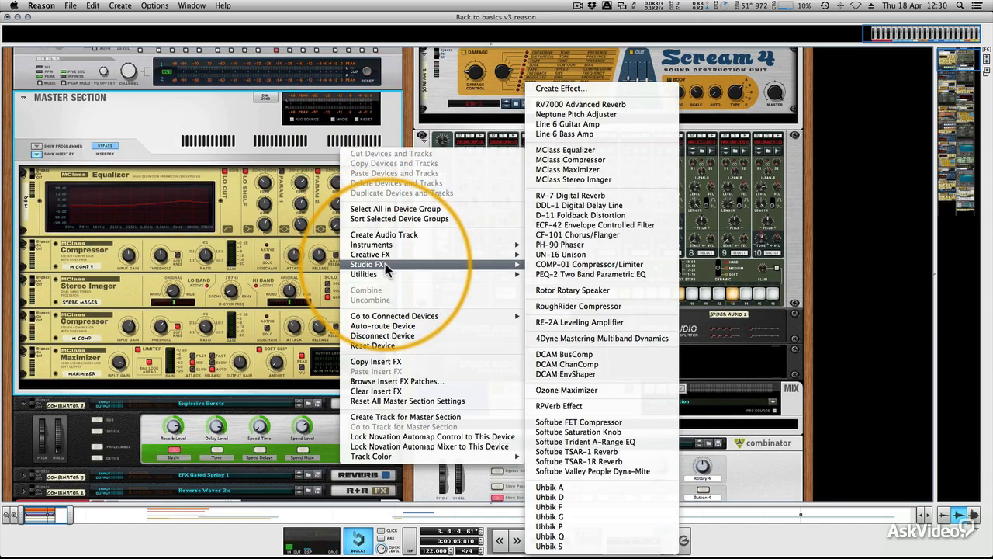
mouse_move(500, 264)
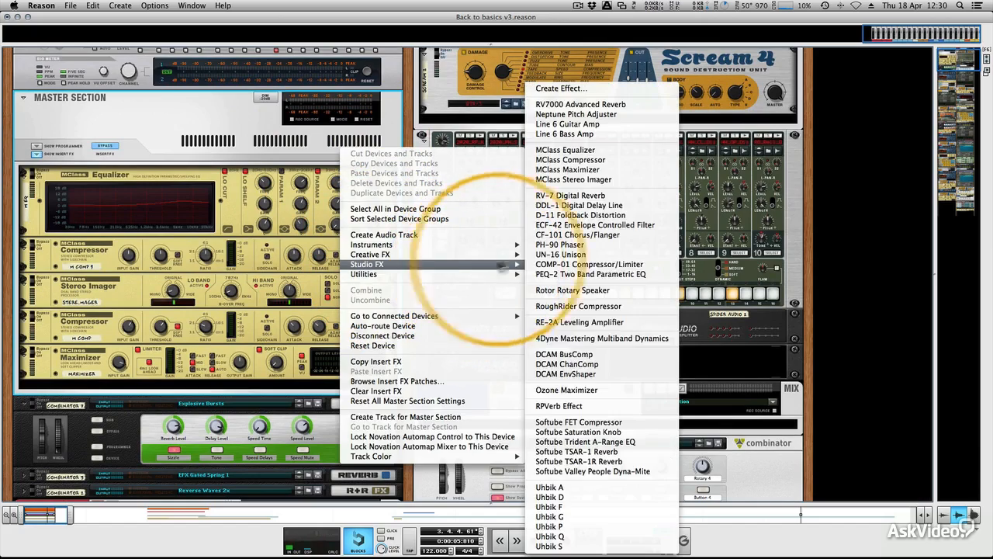
click(576, 406)
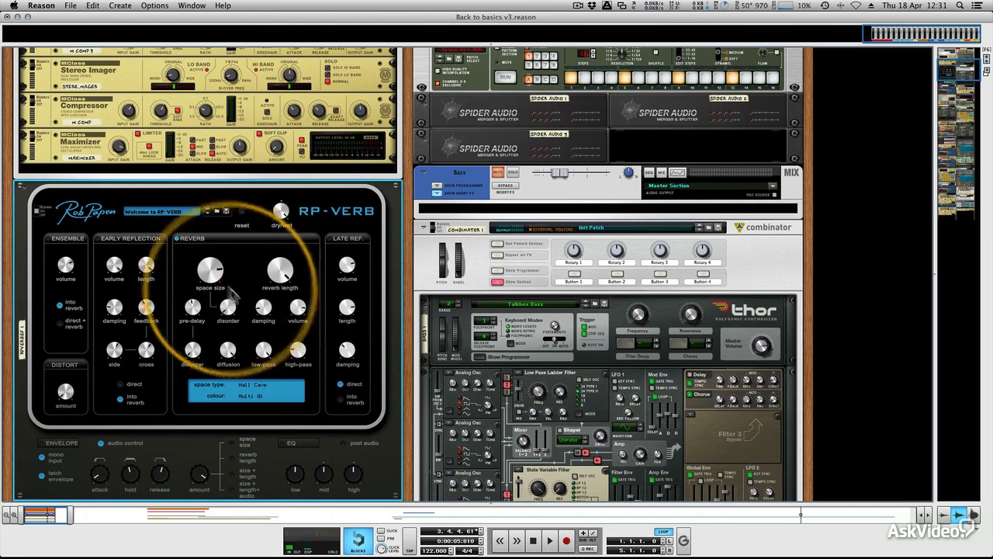
- Load the vocal Swirl Hally preset on the RP-Verb and turn its space size down
click(172, 212)
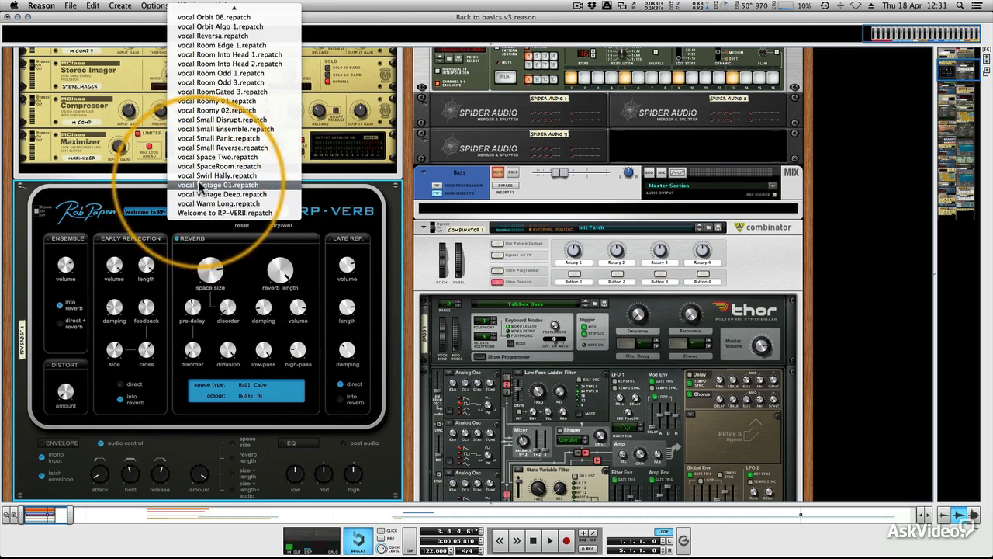
click(201, 181)
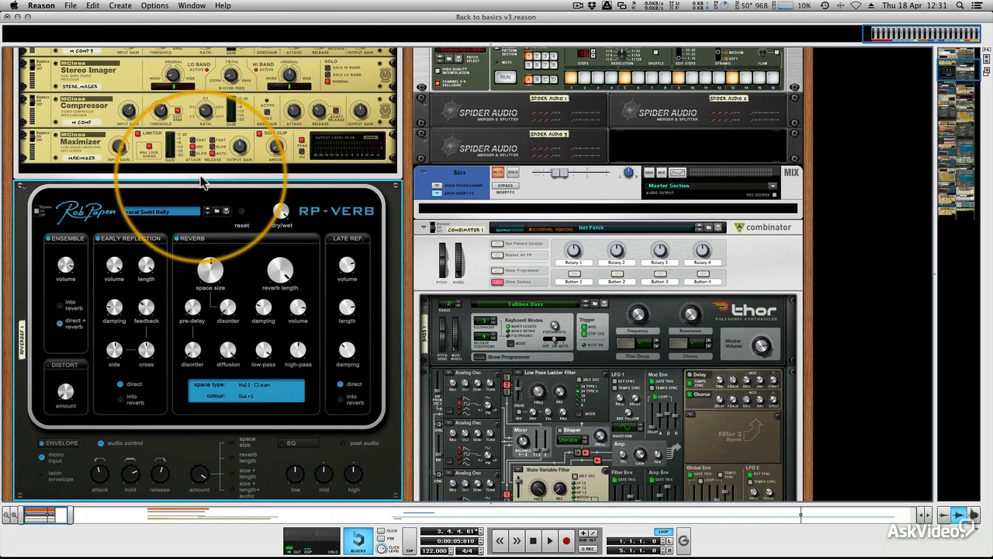
drag(210, 270, 208, 251)
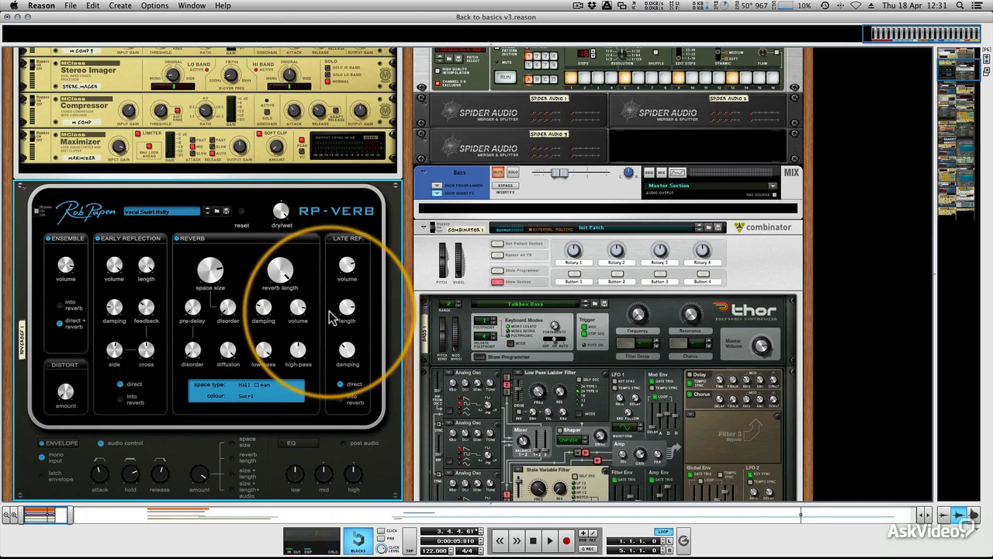
- In the mixer, enable FX send 4 on the Hi Synth channel and adjust its send level during playback
key(F5)
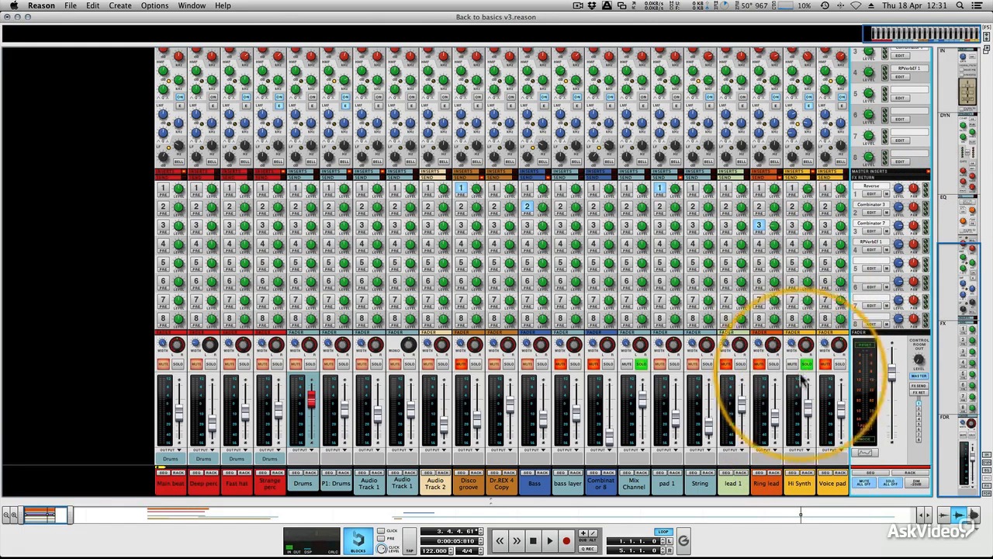
click(794, 243)
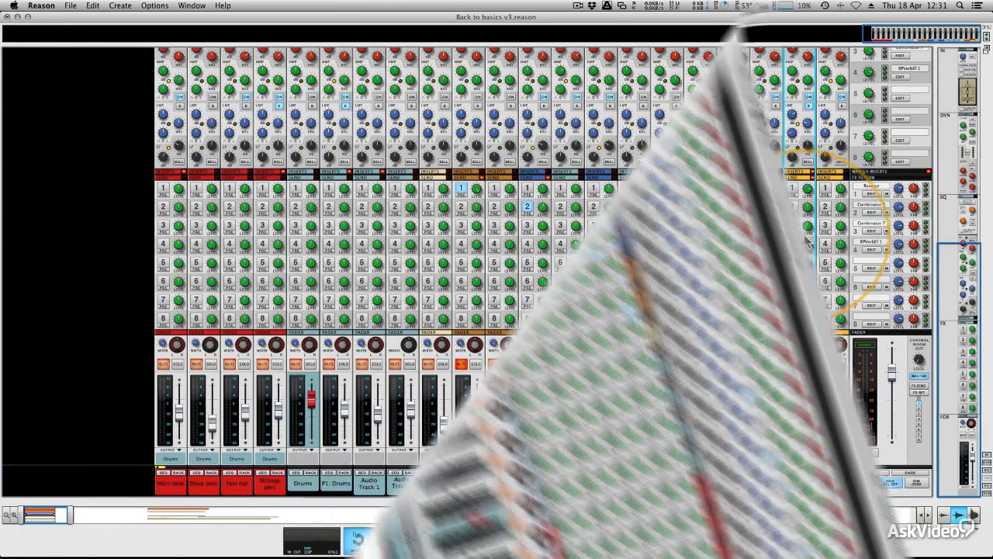
key(space)
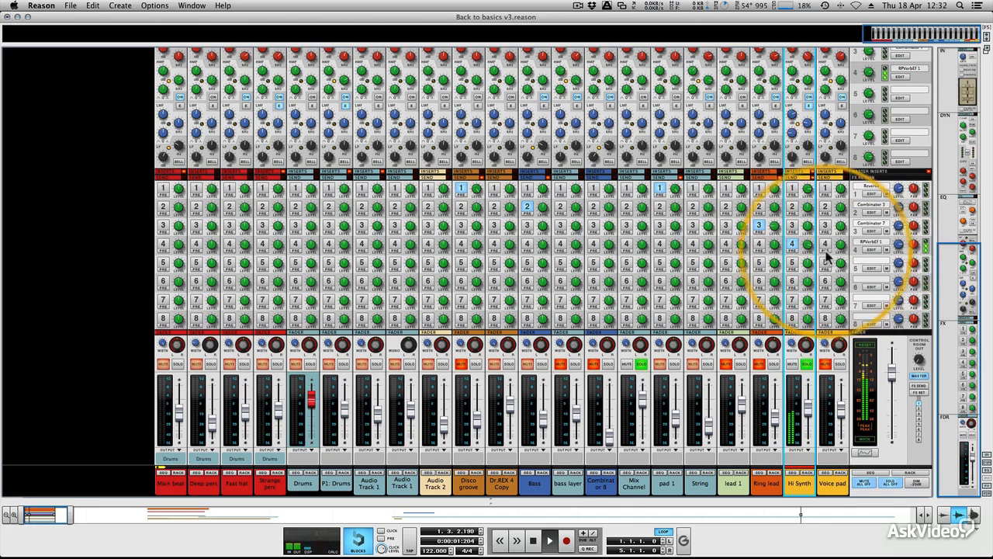
mouse_move(807, 248)
mouse_down()
mouse_move(807, 275)
mouse_move(810, 255)
mouse_up()
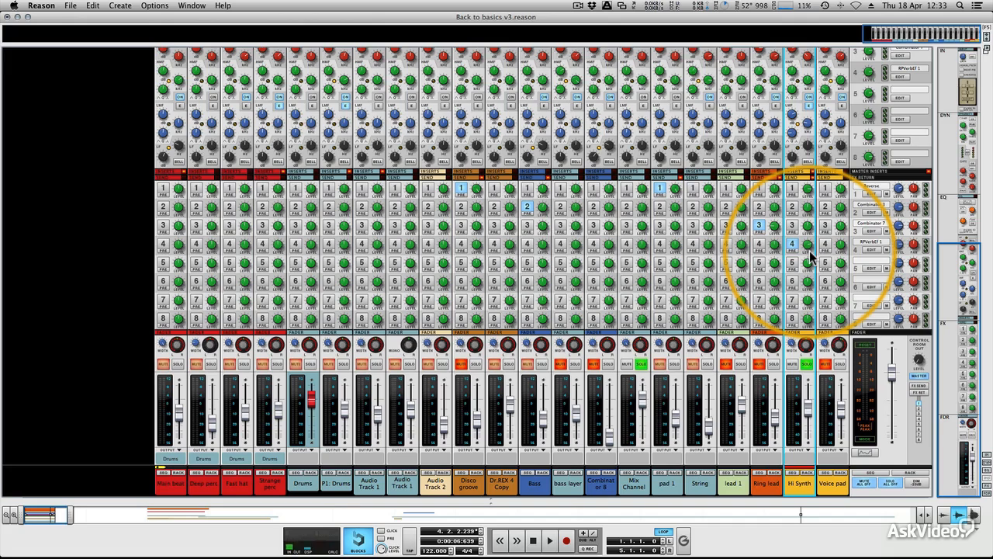
- Return to the rack and insert an MClass Compressor below the RP-Verb
key(F6)
scroll(317, 306, down, 5)
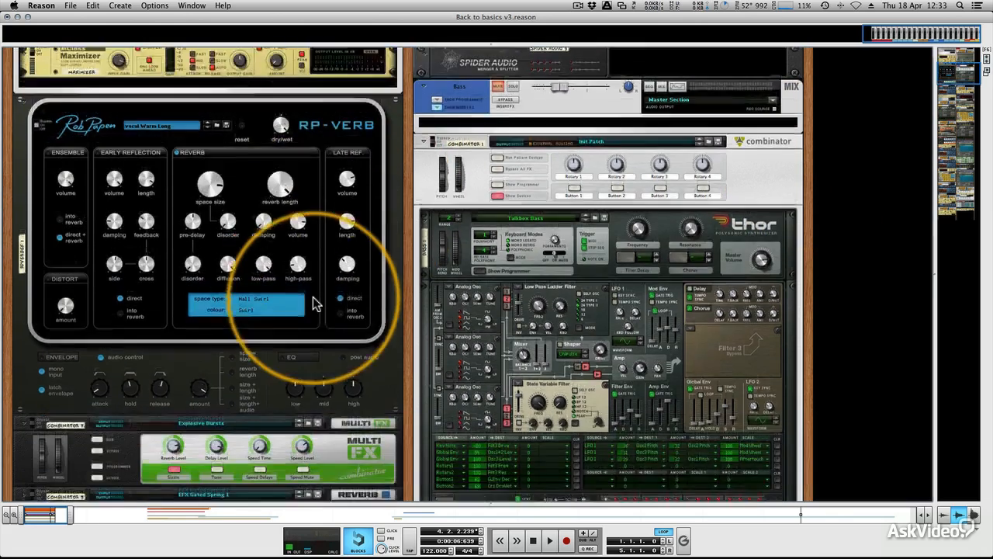
click(377, 338)
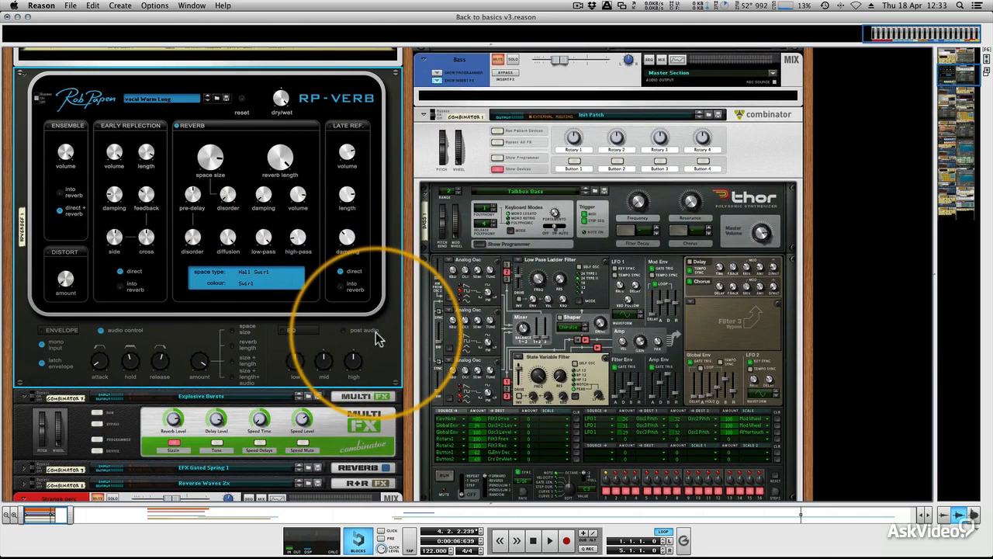
right_click(376, 335)
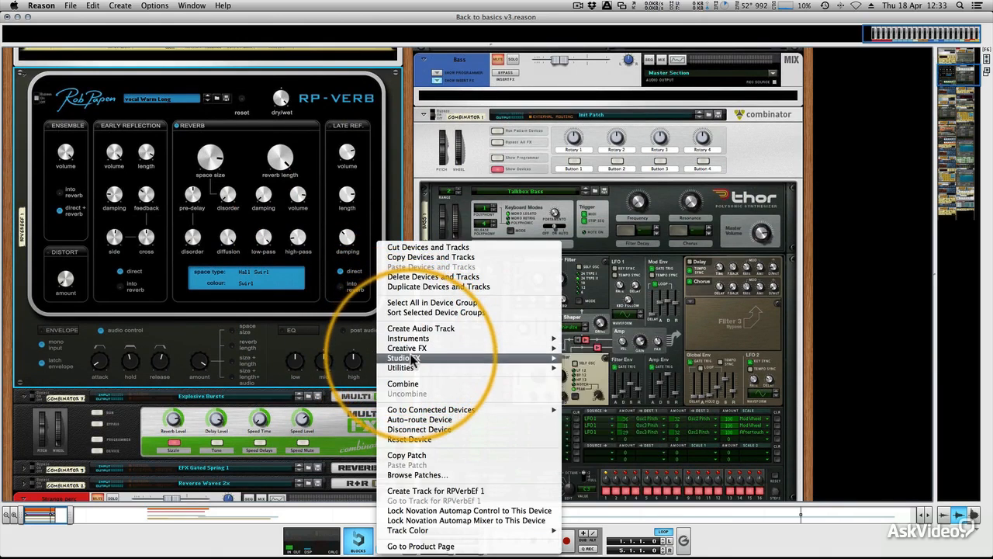
mouse_move(412, 359)
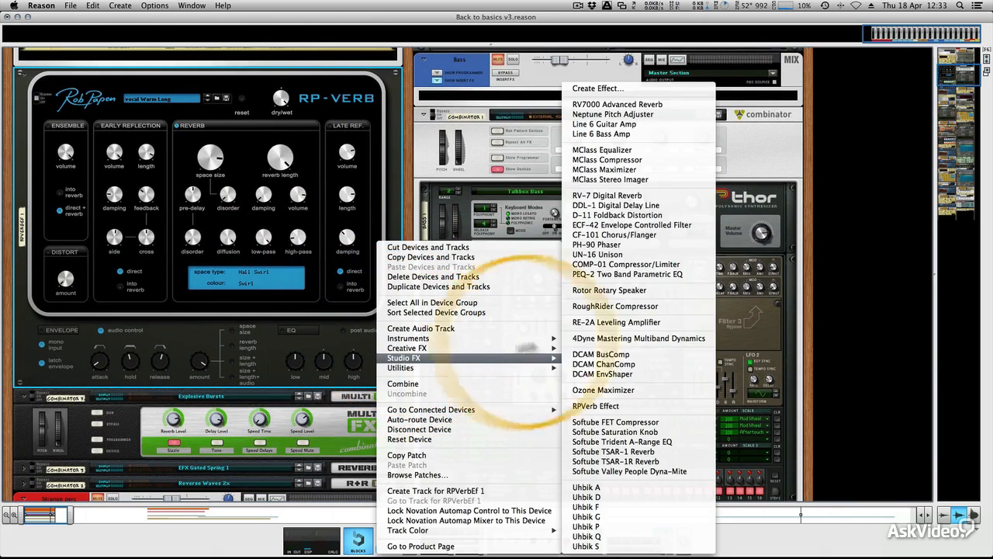
click(608, 161)
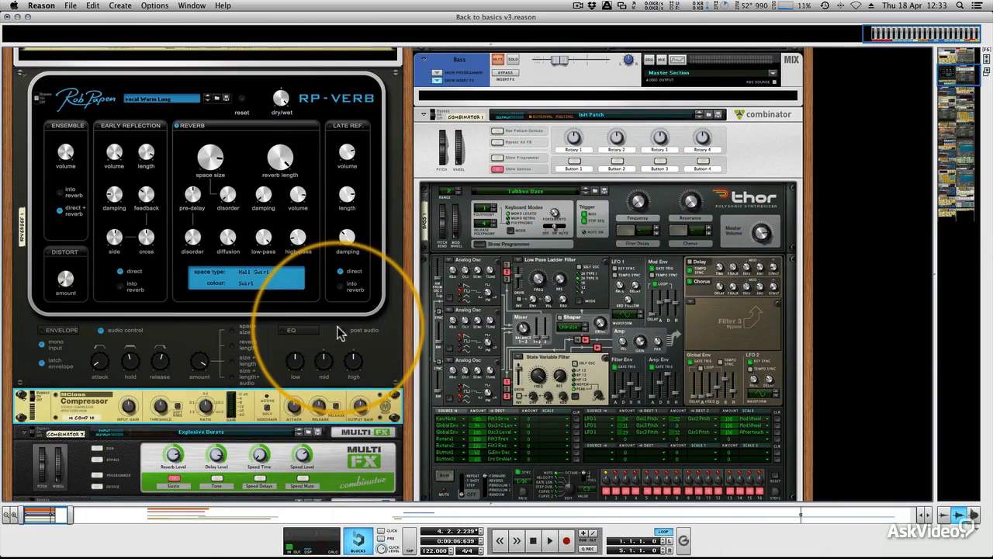
- Flip the rack around and examine the rear cabling of the new compressor and surrounding devices
key(Tab)
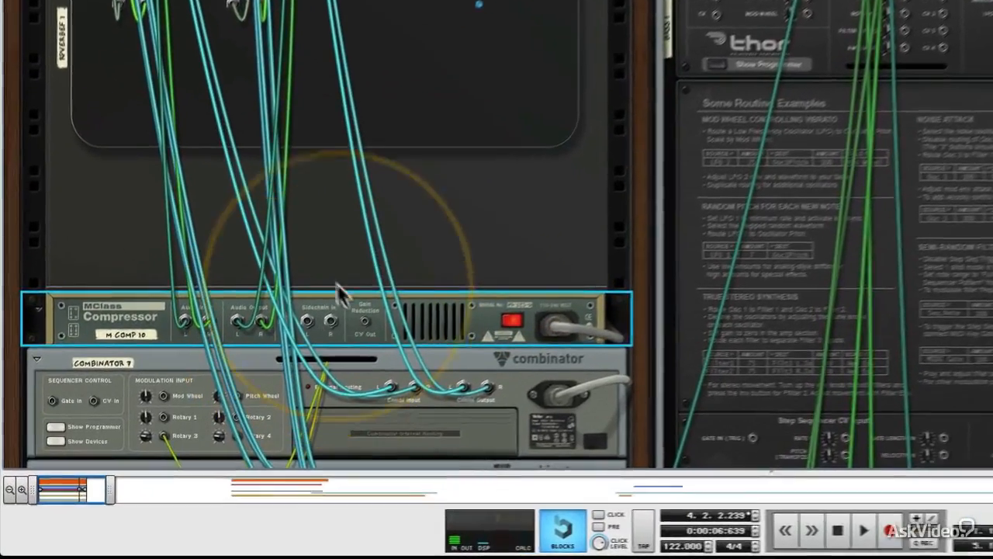
scroll(396, 279, down, 20)
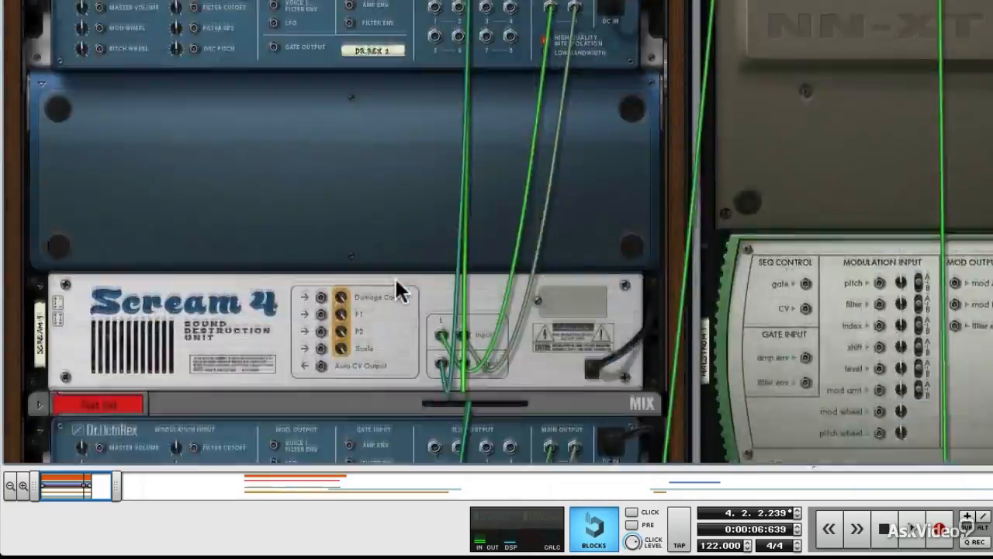
scroll(396, 278, down, 5)
scroll(395, 279, up, 10)
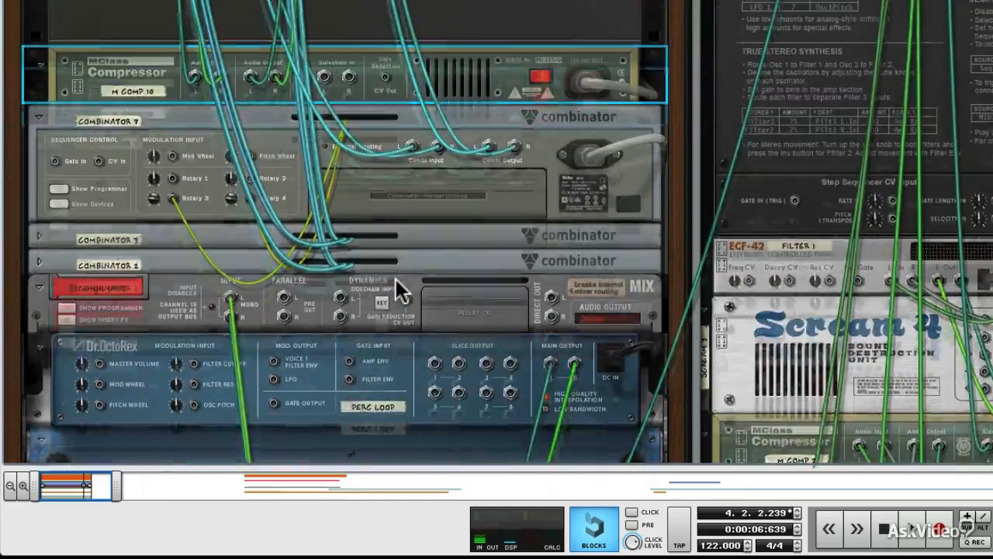
scroll(395, 288, down, 5)
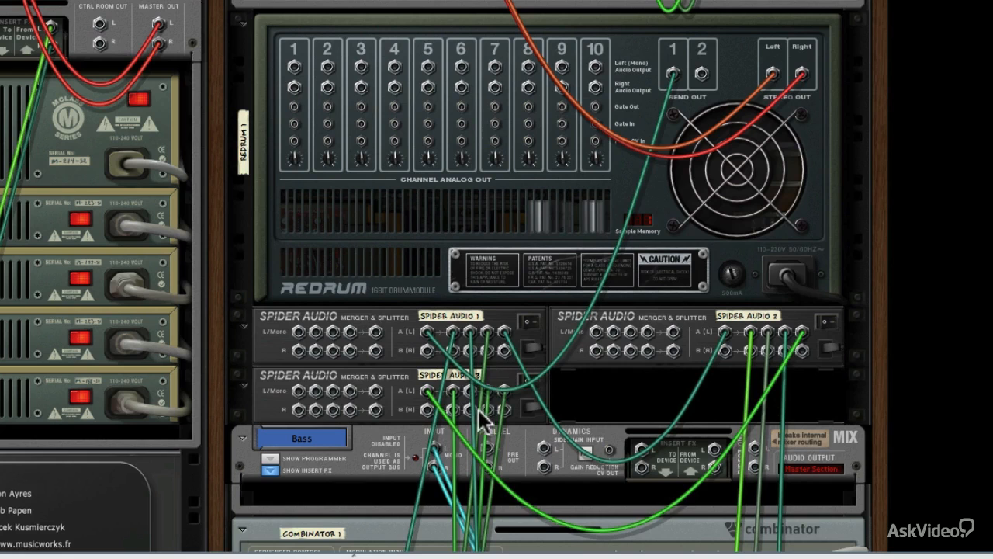
scroll(470, 394, down, 3)
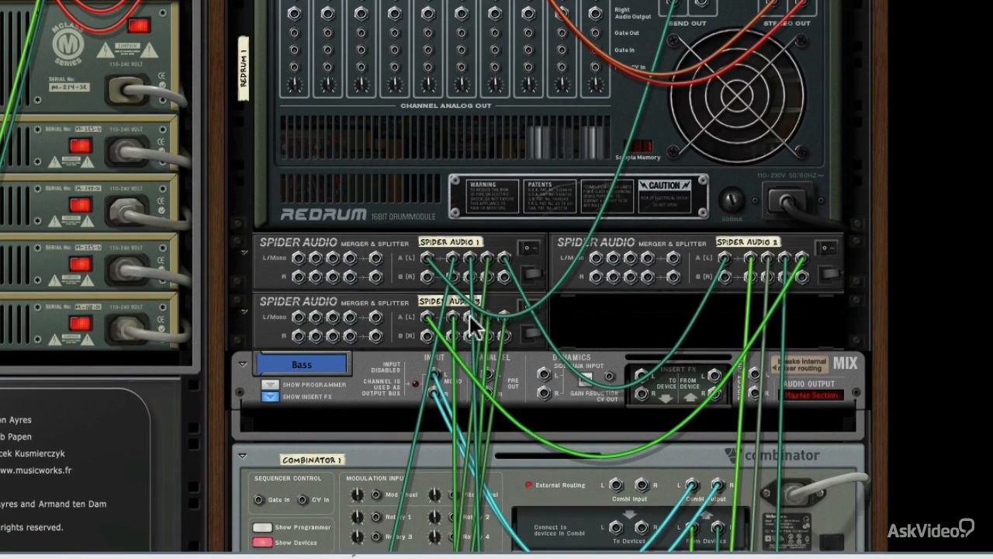
drag(469, 315, 196, 405)
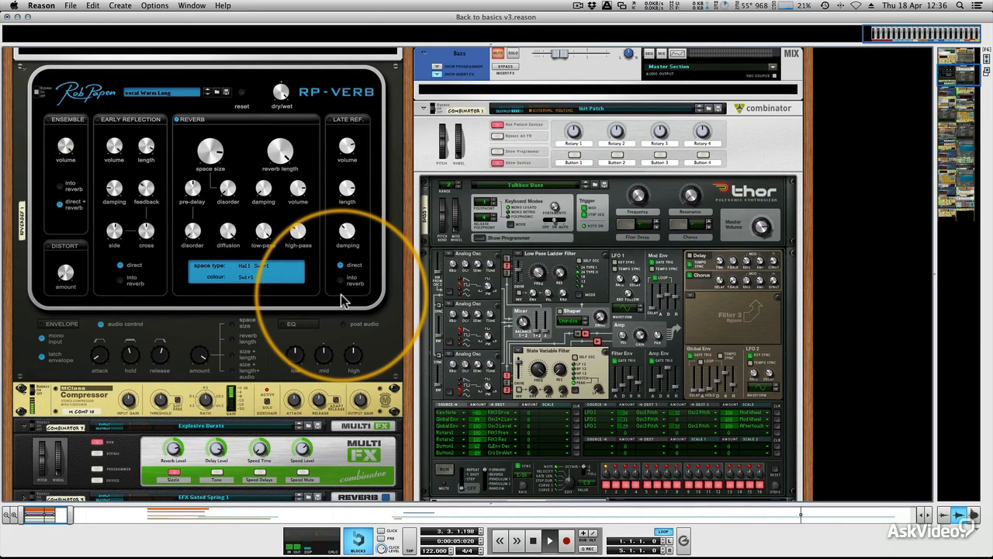
- Adjust the compressor's attack and set its release to about 353 ms
drag(295, 396, 294, 415)
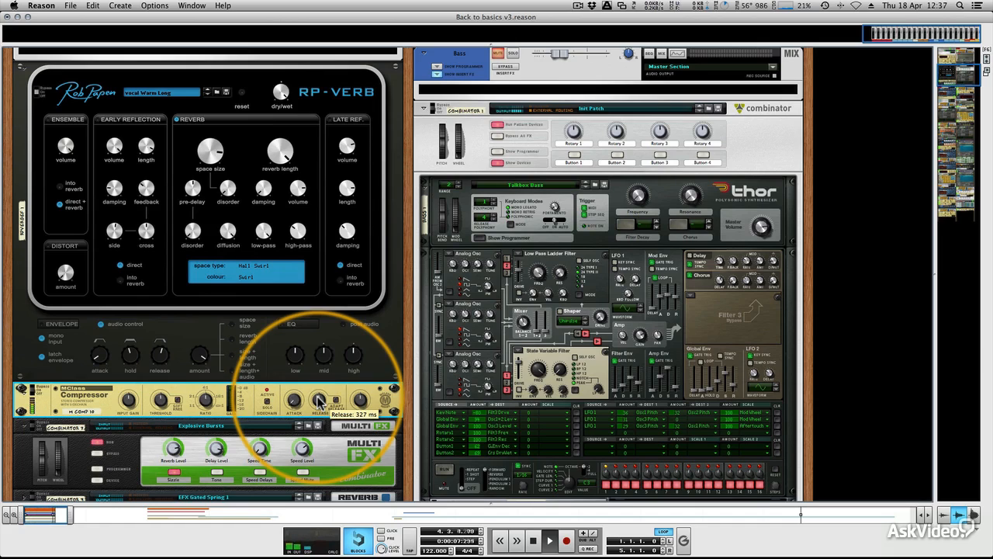
drag(319, 400, 318, 398)
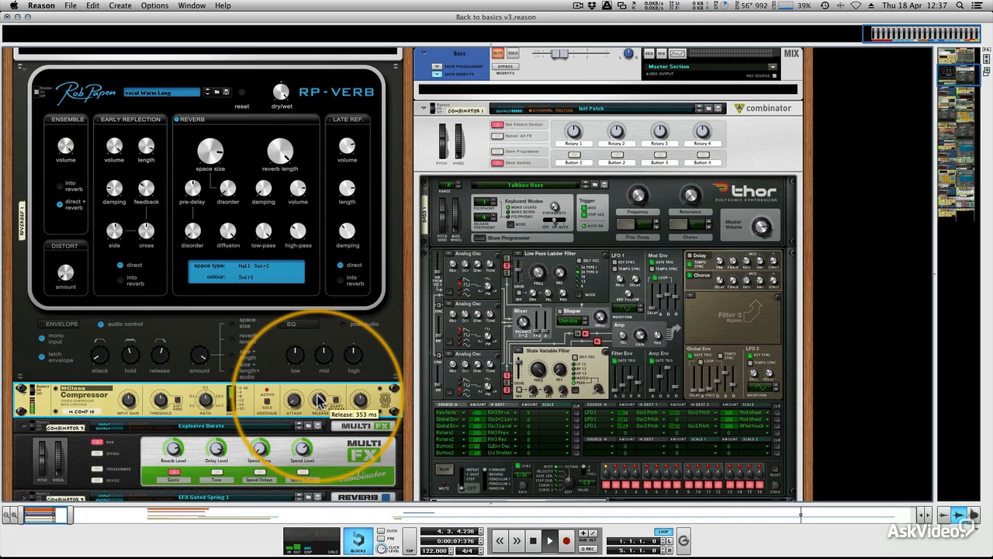
- Fine-tune the compressor's release and set its ratio to about 7.30:1
drag(318, 401, 319, 398)
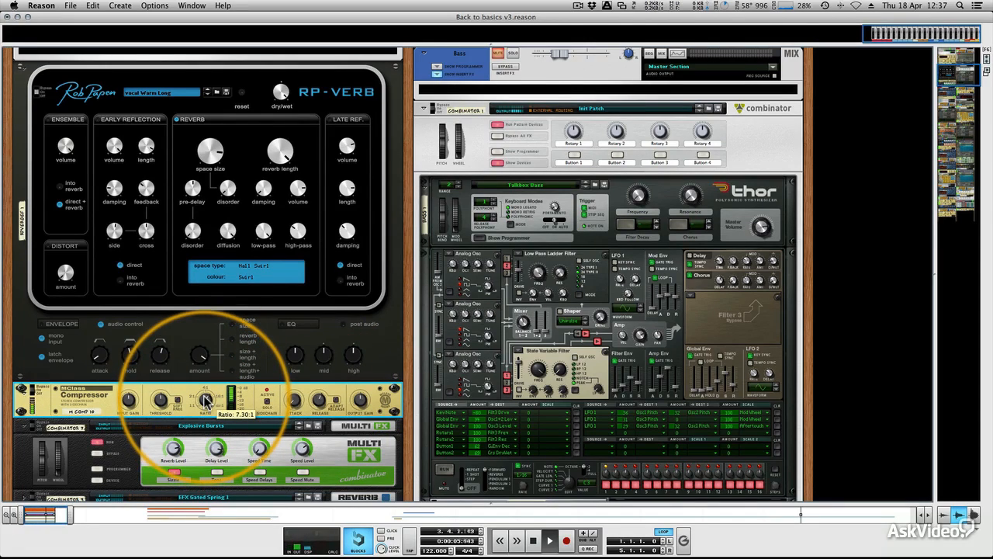
drag(206, 400, 205, 402)
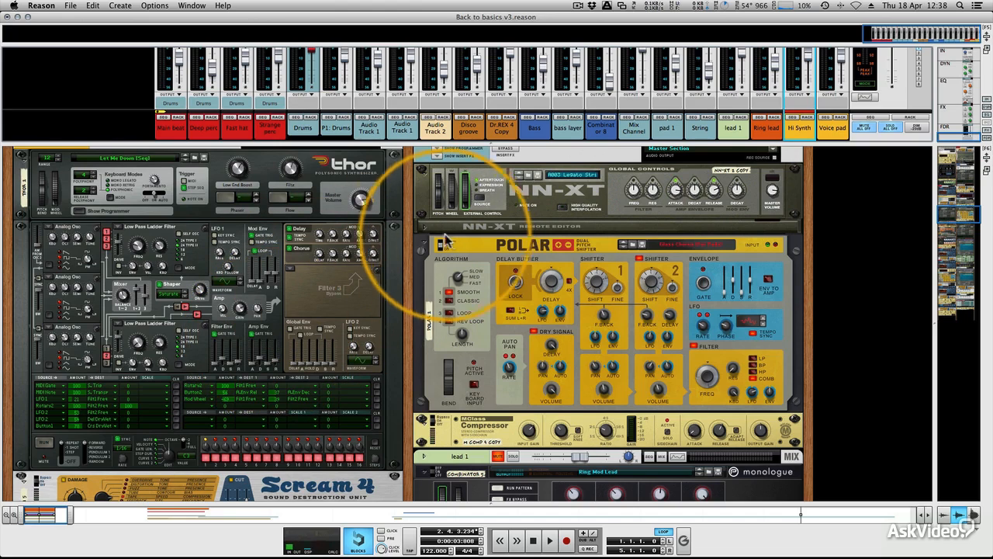
- In the mixer, enable FX send 8 on the Hi Synth channel
key(F5)
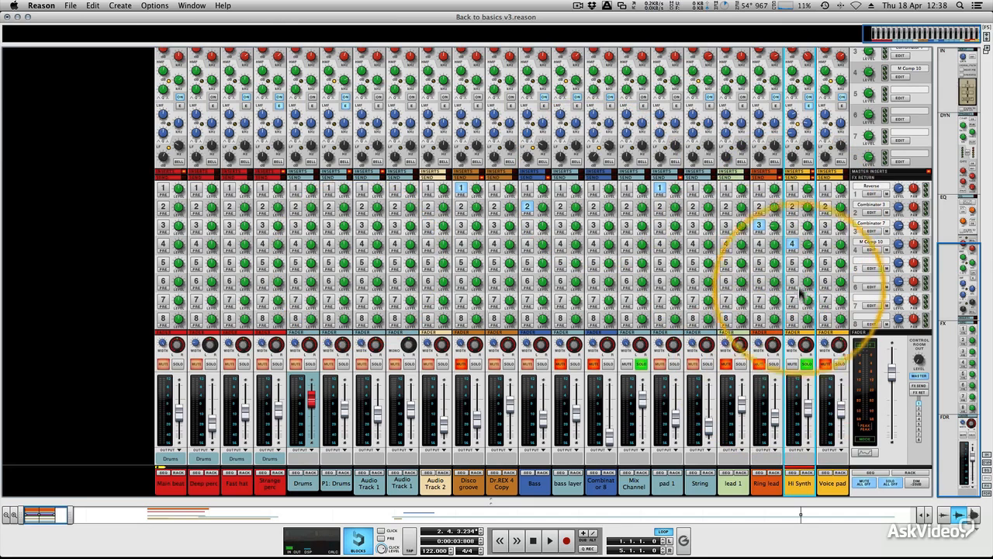
click(793, 263)
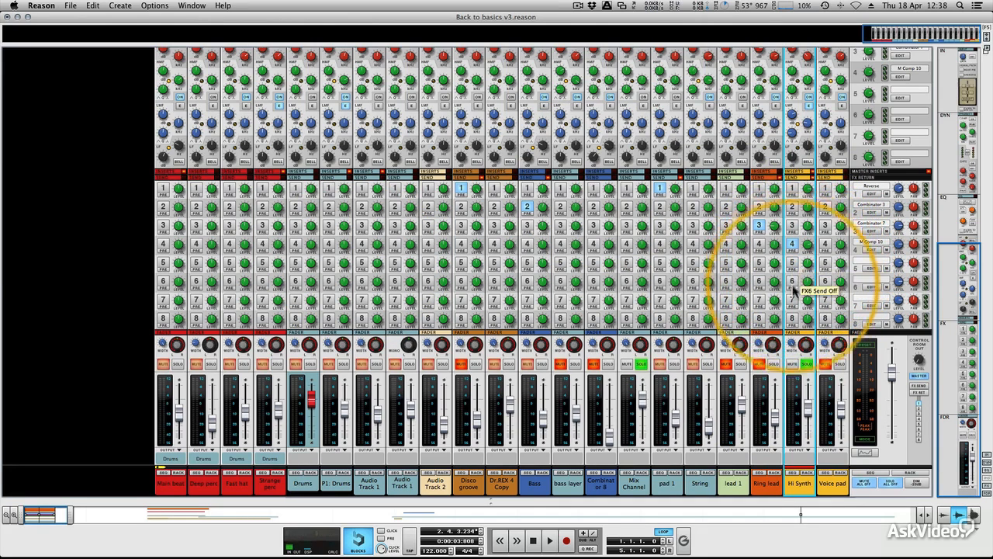
click(792, 318)
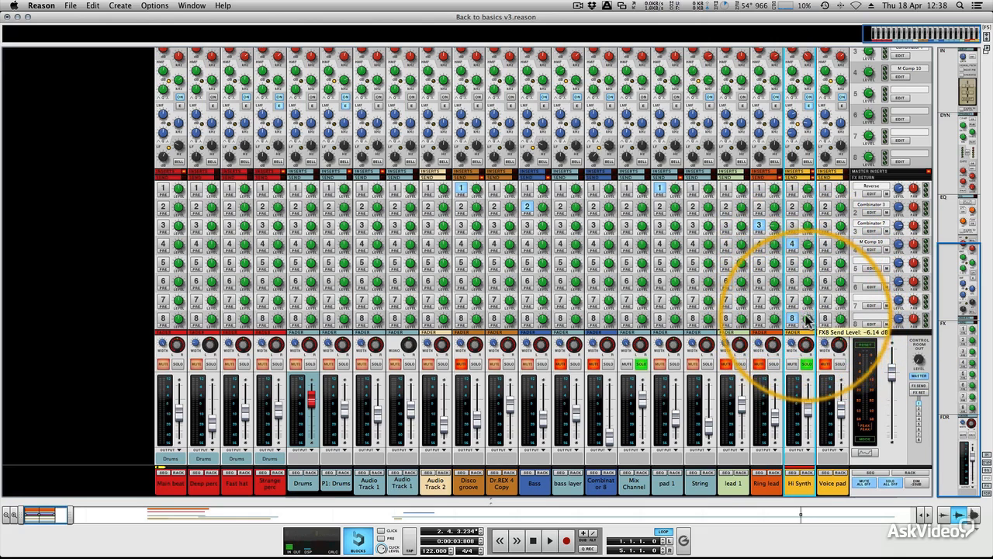
- On the rack's rear, cable a Master Section FX send output into the new compressor's input, then flip back and start playback
key(F6)
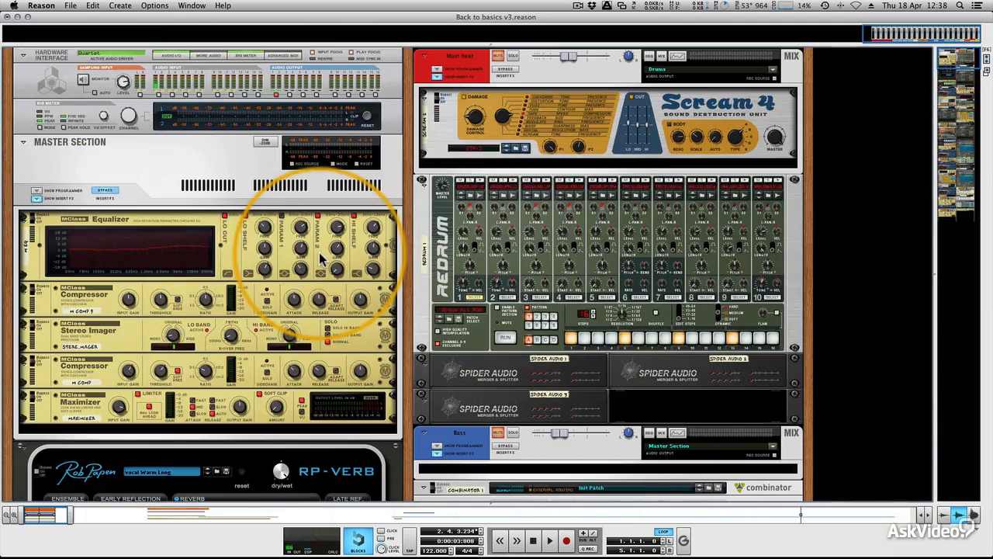
key(Tab)
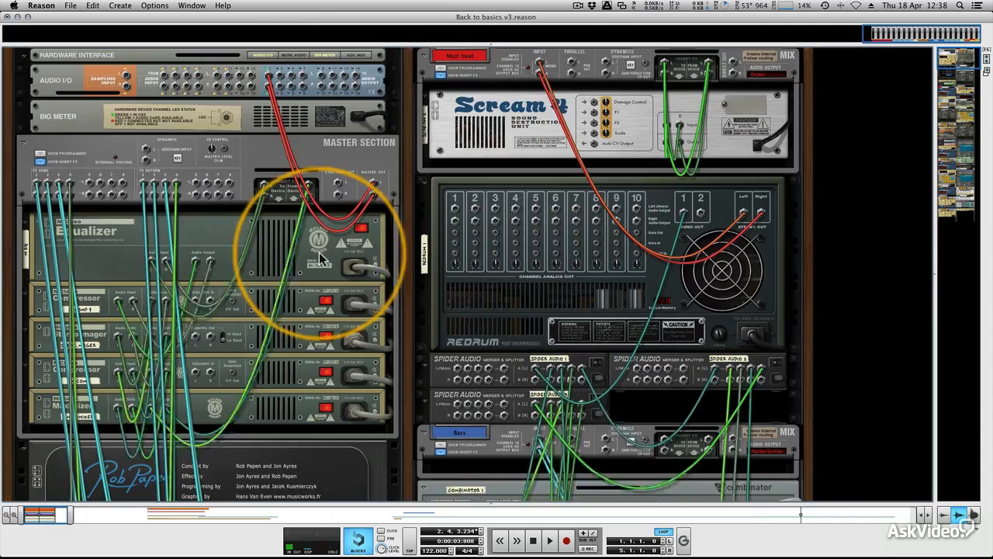
click(124, 186)
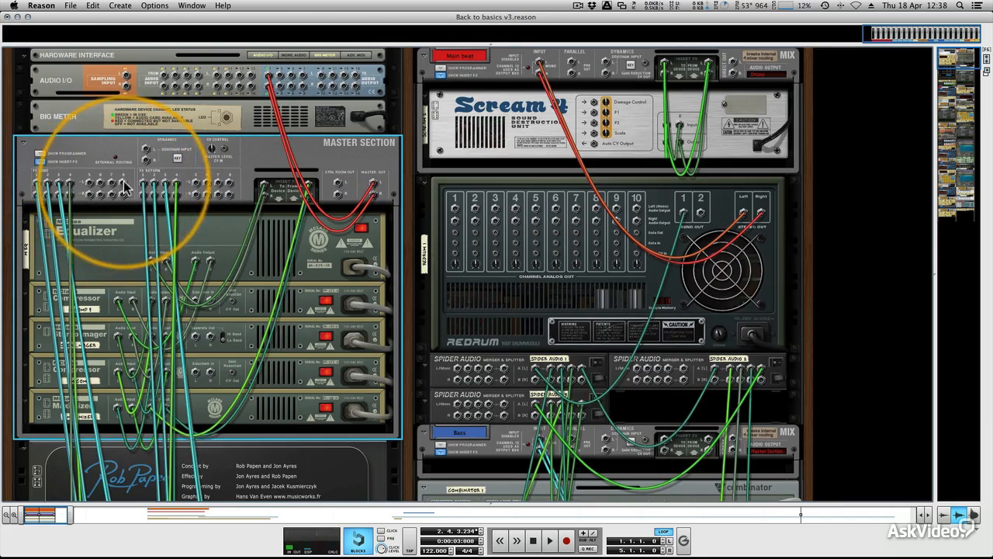
drag(124, 186, 214, 399)
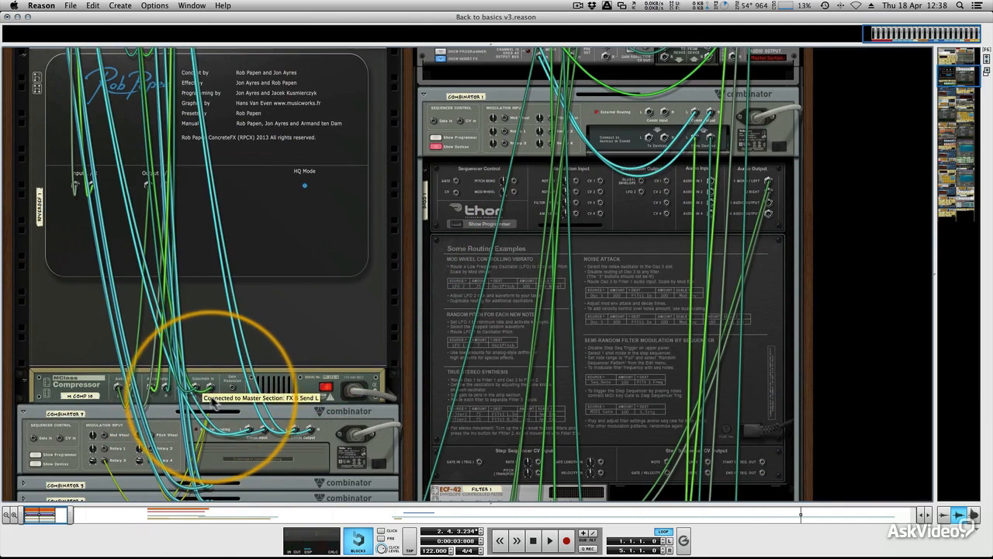
key(Tab)
key(space)
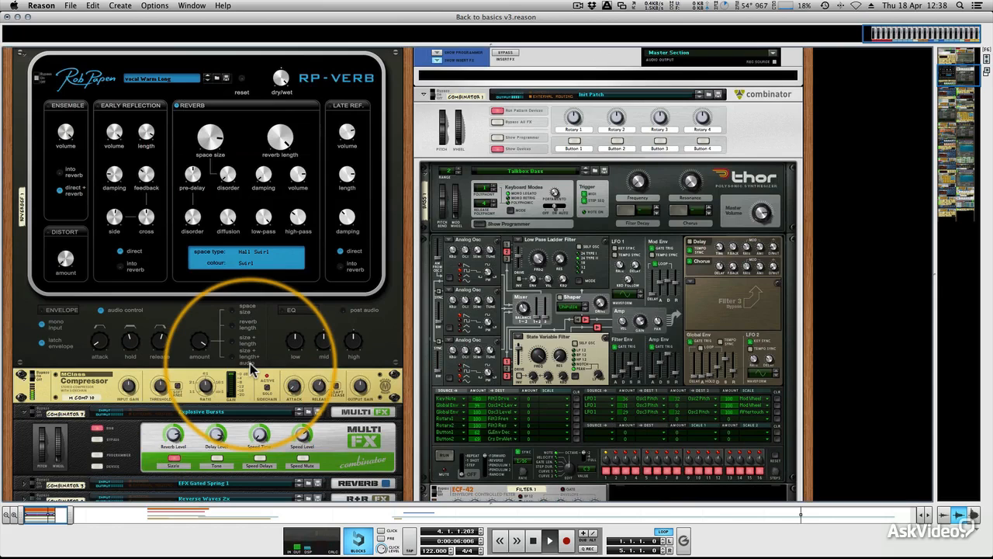
- Set the compressor's output gain to about -4.1 dB
click(145, 385)
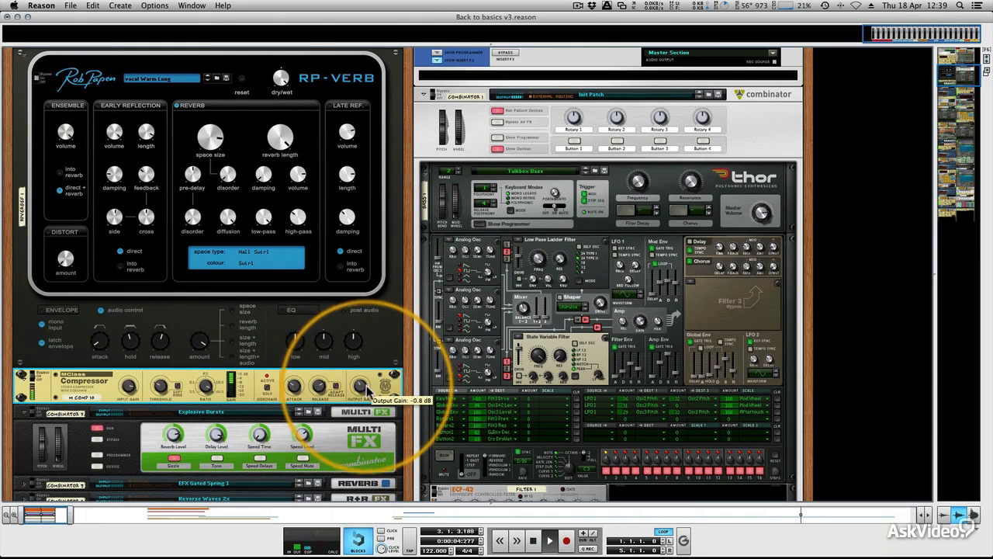
drag(368, 396, 369, 392)
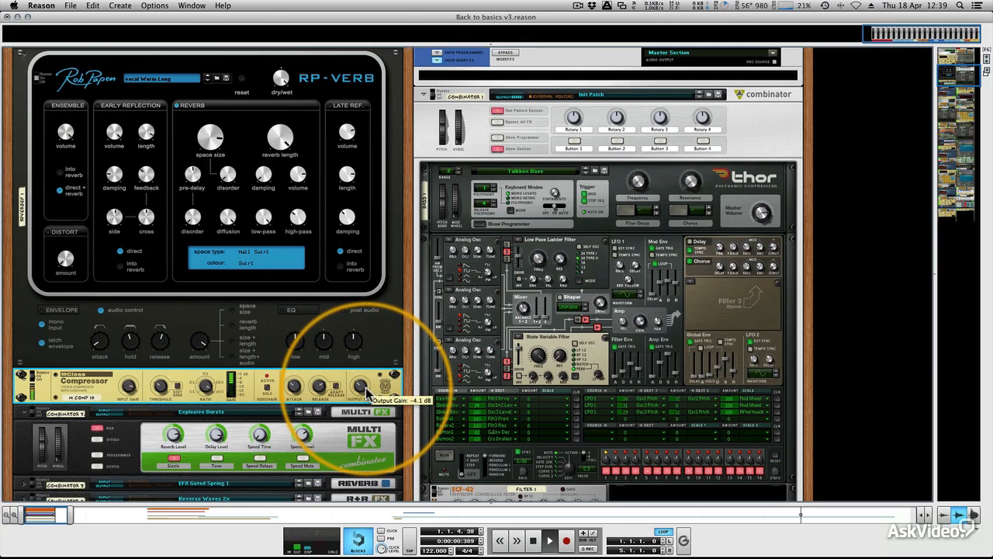